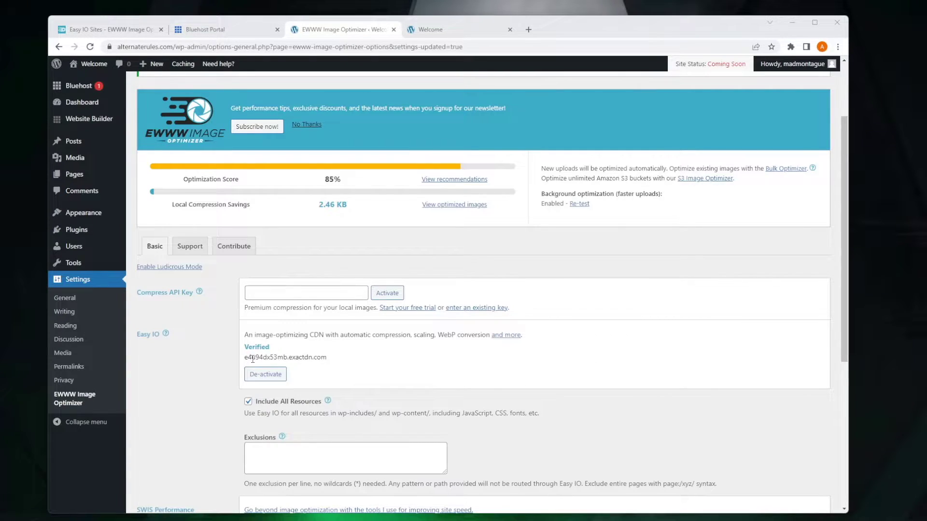
Inspect the Welcome page's Scrabble image in Chrome DevTools
drag(330, 365, 242, 365)
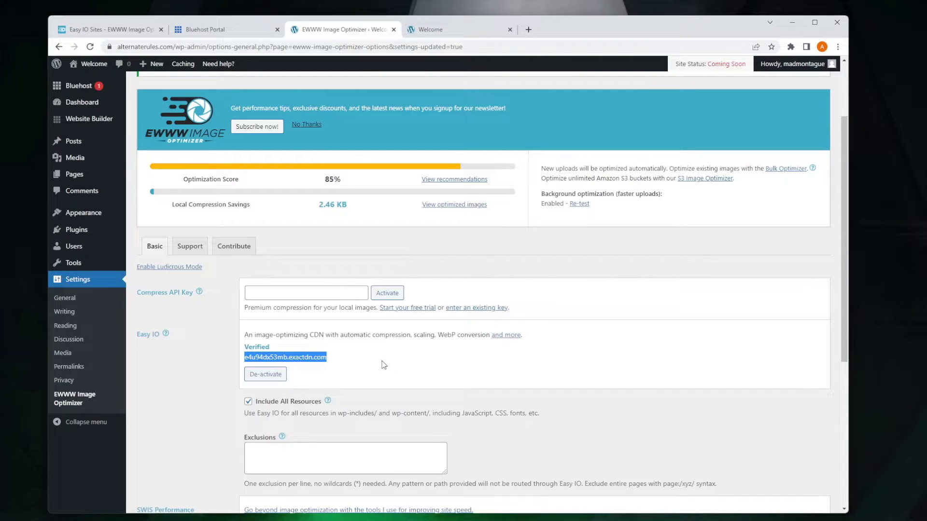
click(337, 363)
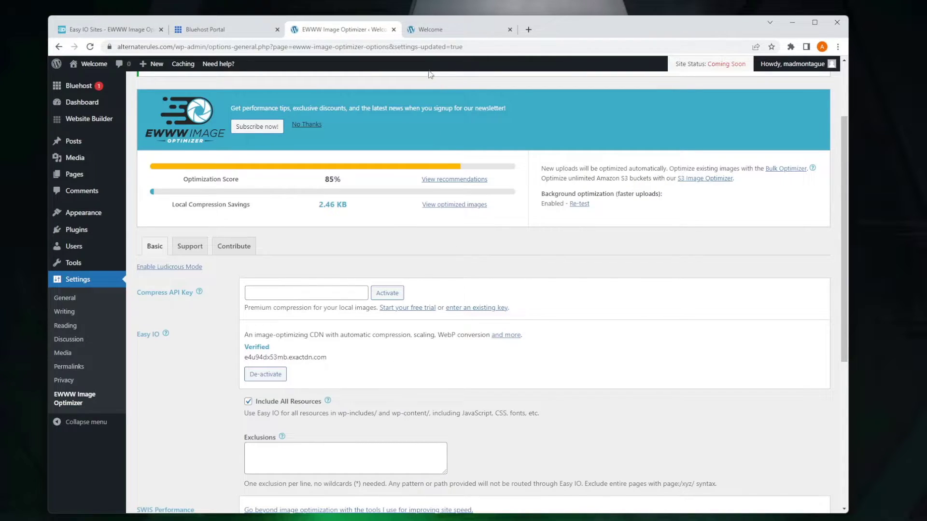
click(444, 31)
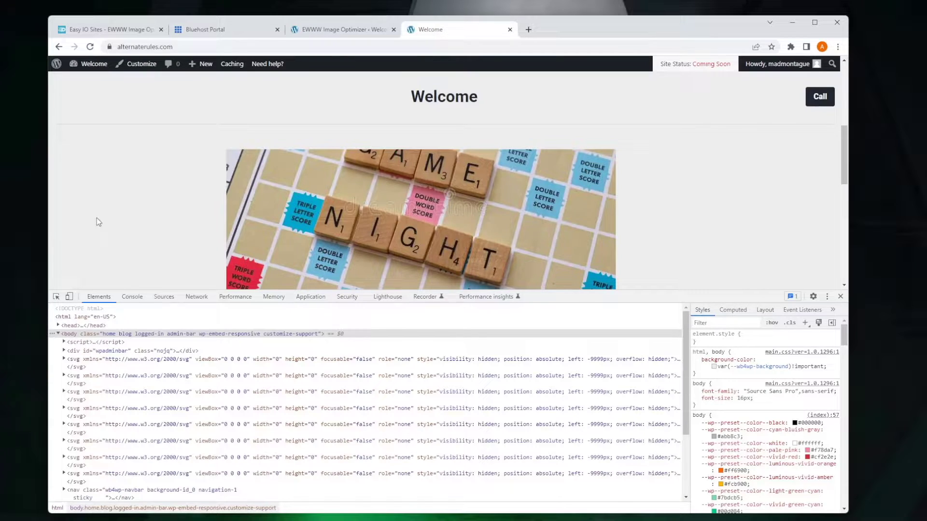
right_click(347, 215)
click(372, 311)
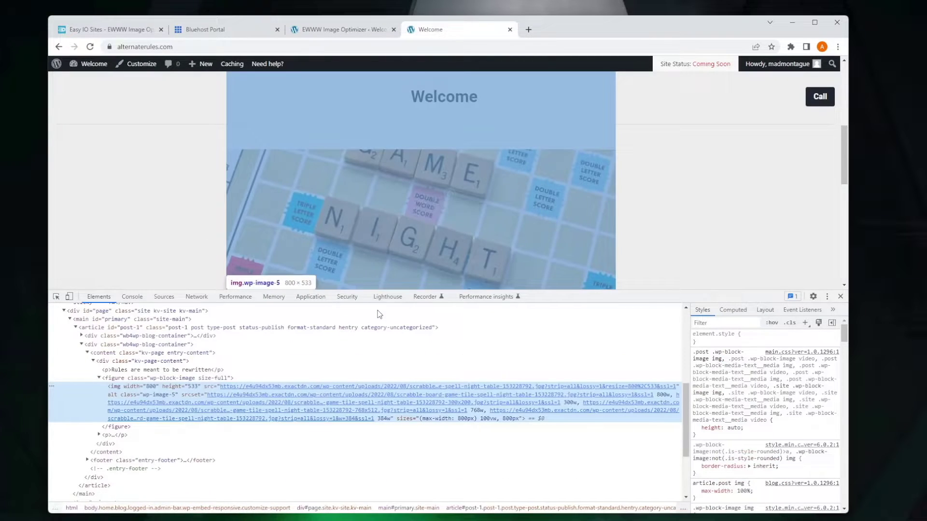
mouse_move(304, 392)
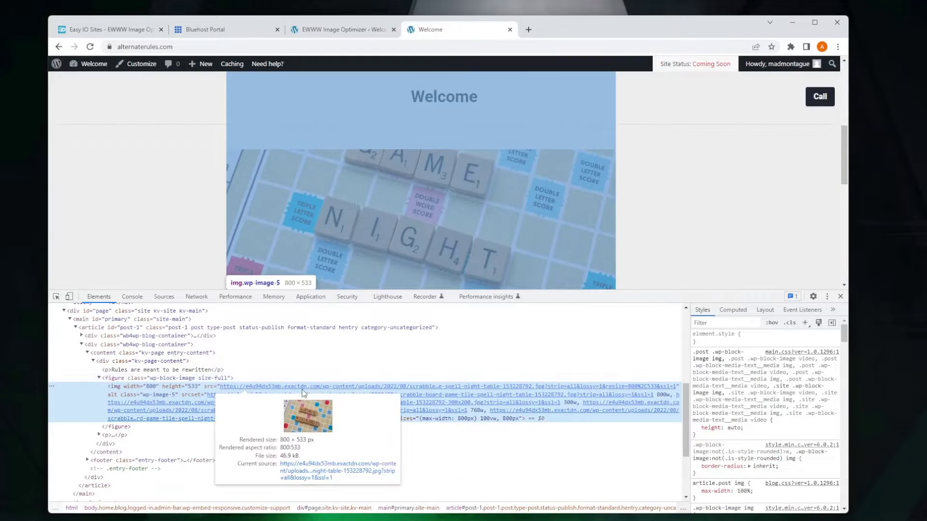
Open the image source in its own tab and compare its exactdn.com domain with the site's domain
right_click(254, 387)
click(290, 115)
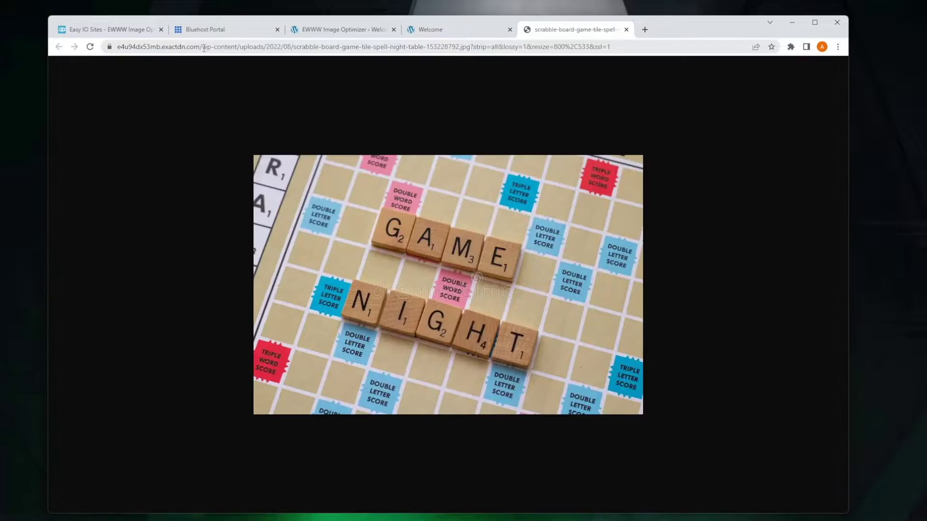
drag(204, 48, 117, 48)
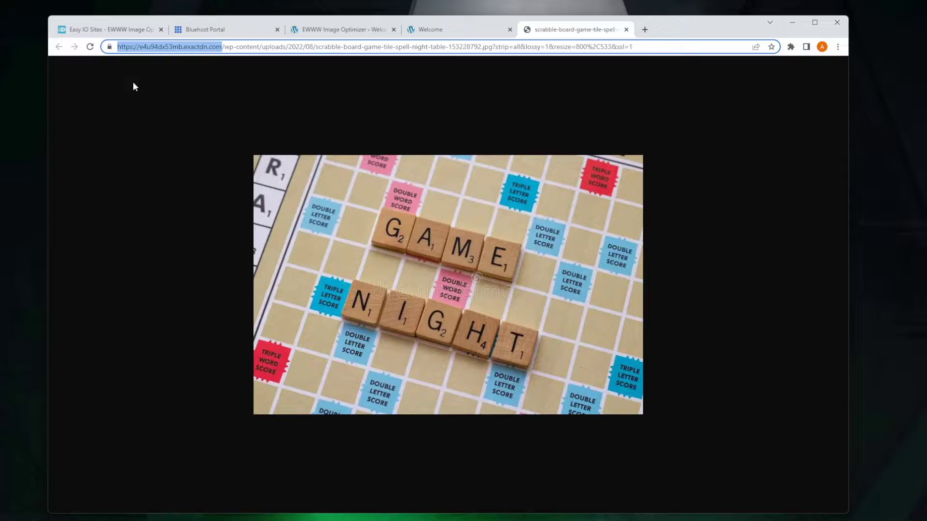
click(432, 30)
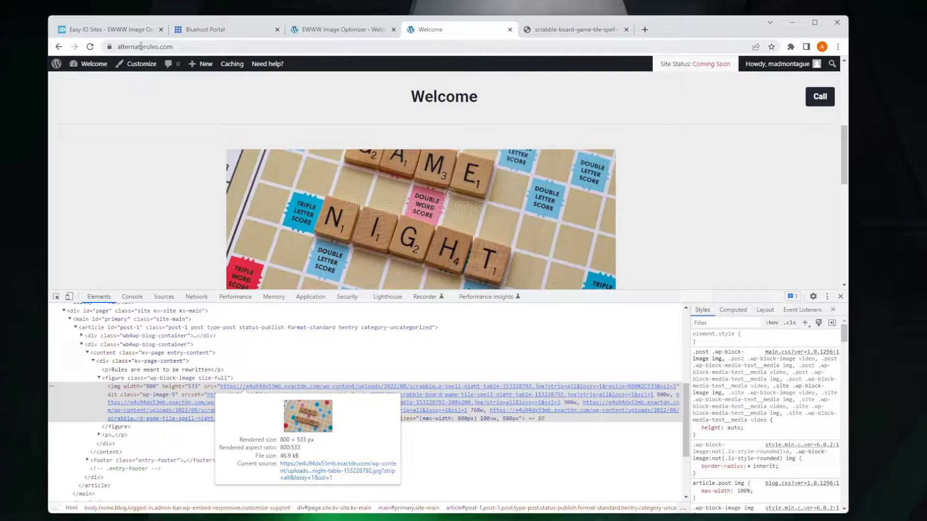
drag(121, 47, 195, 48)
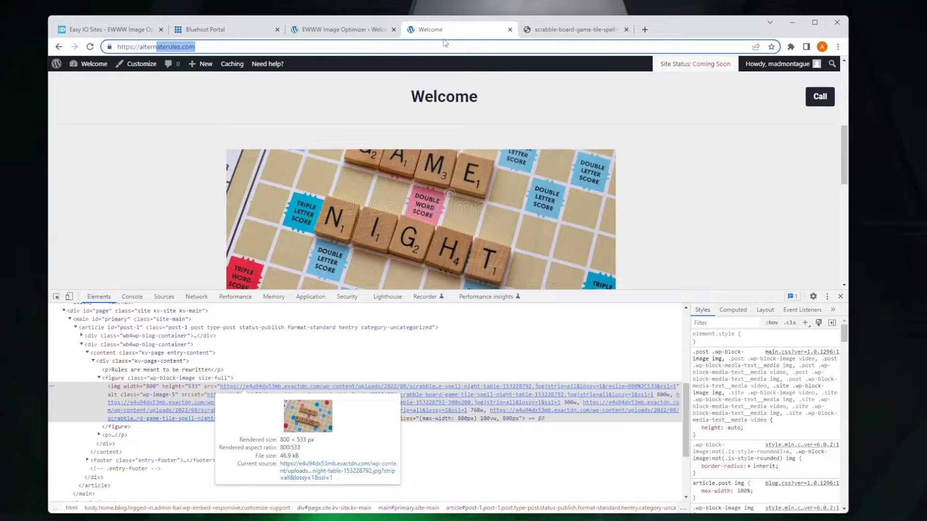
click(532, 27)
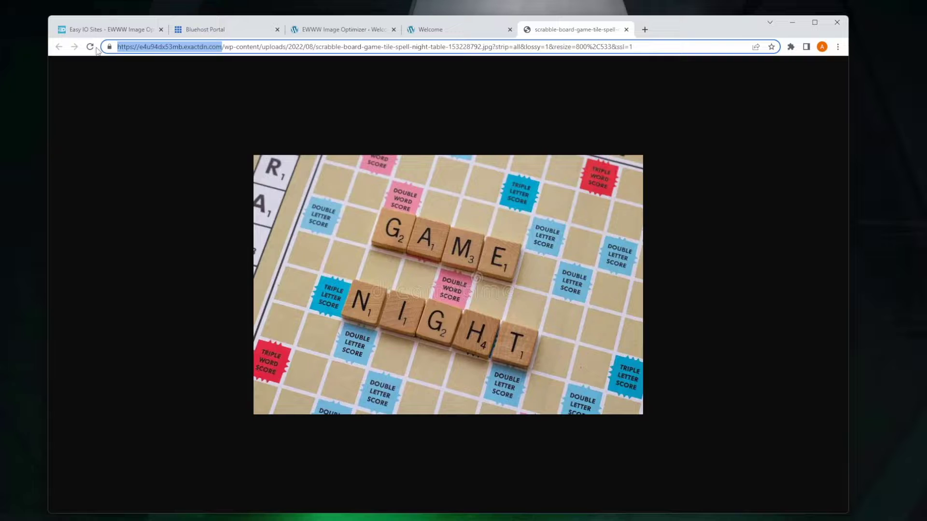
click(103, 29)
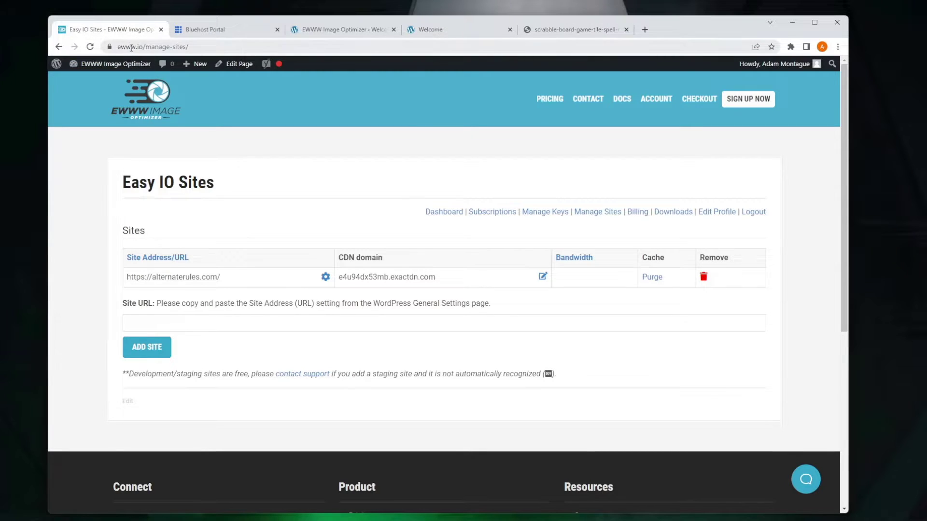
Review the alternaterules.com row and its exactdn.com CDN domain in the Sites table
click(207, 47)
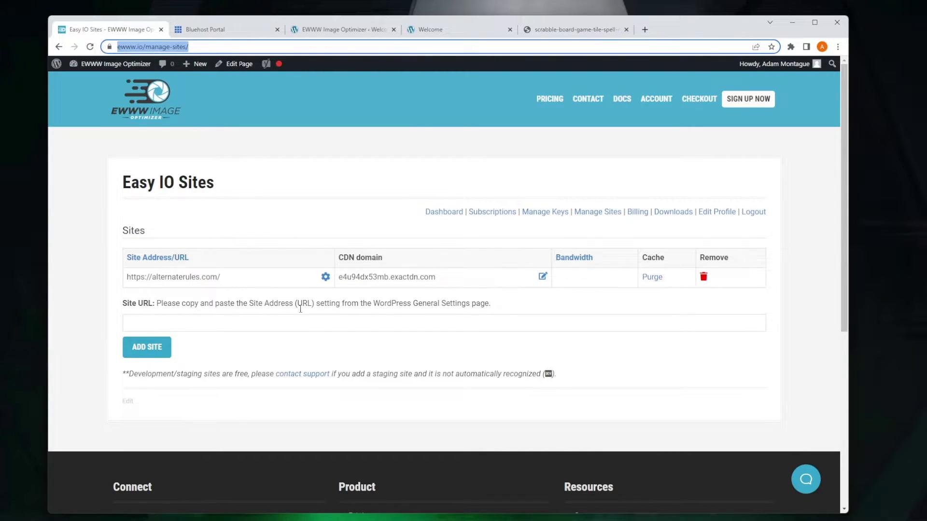
click(234, 282)
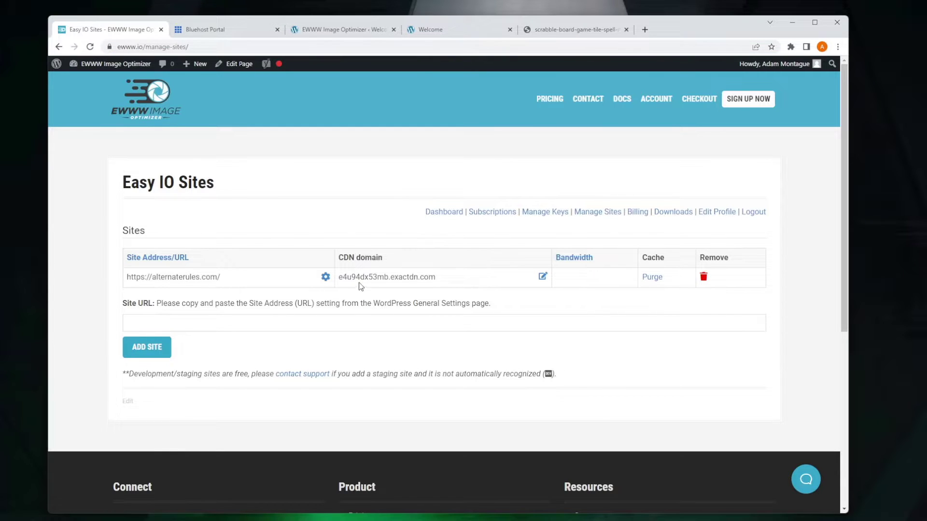
drag(458, 275, 338, 277)
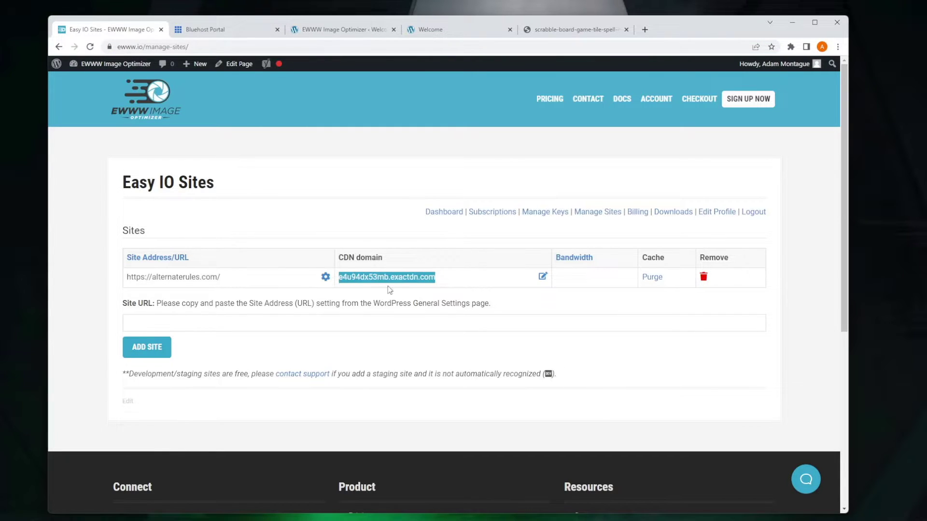
click(525, 280)
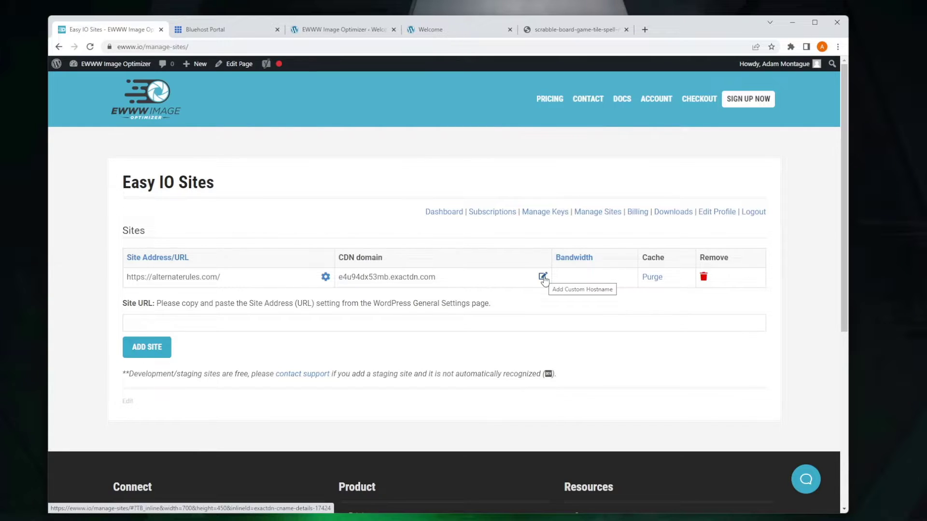
Enter cdn.alternaterules.com in the site's Add Custom Hostname field
click(543, 278)
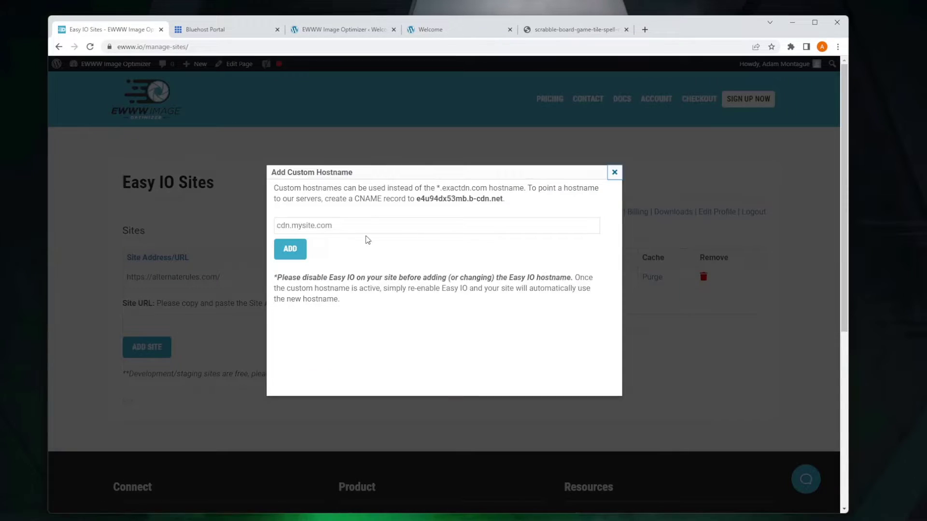
drag(273, 188, 511, 200)
click(512, 198)
click(348, 227)
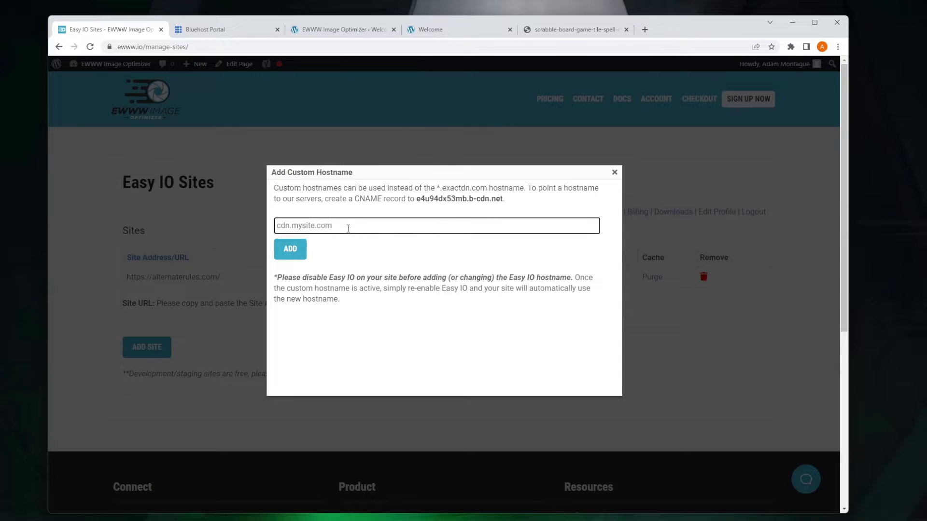
text(media.altern)
text(aterul;es.)
key(BackSpace)
key(BackSpace)
key(BackSpace)
key(BackSpace)
text(es.com)
double_click(290, 224)
text(img)
key(BackSpace)
key(BackSpace)
key(BackSpace)
text(cdn)
Select the b-cdn.net CNAME target shown for the hostname so it can be copied
drag(357, 199, 459, 198)
click(513, 205)
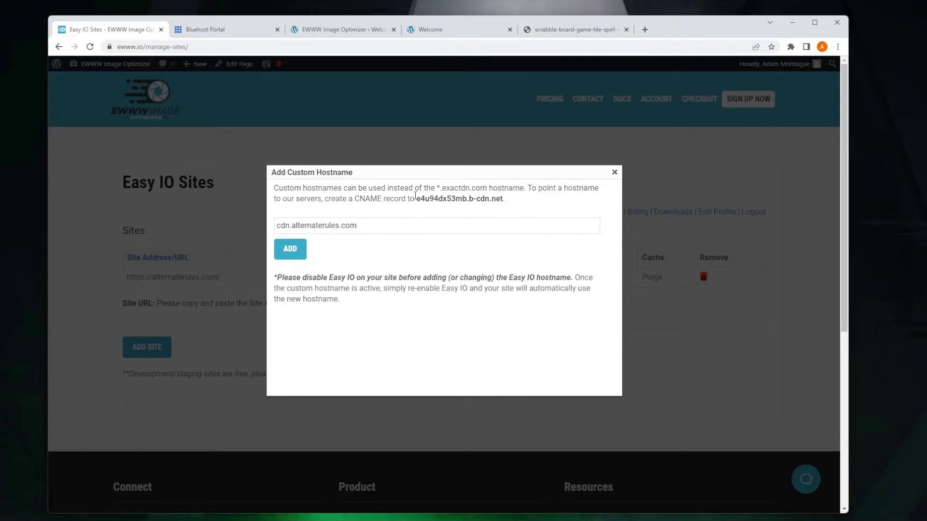
drag(362, 226, 274, 230)
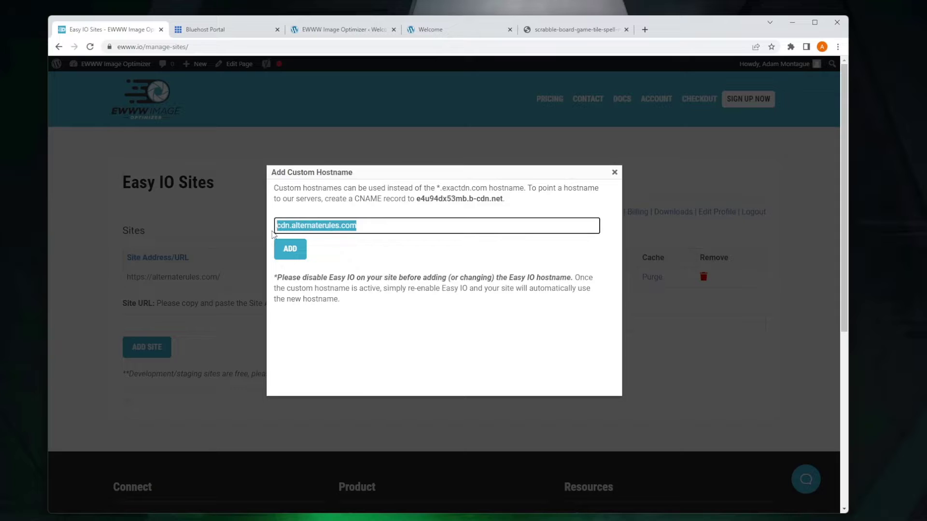
drag(421, 198, 503, 199)
key(ctrl+c)
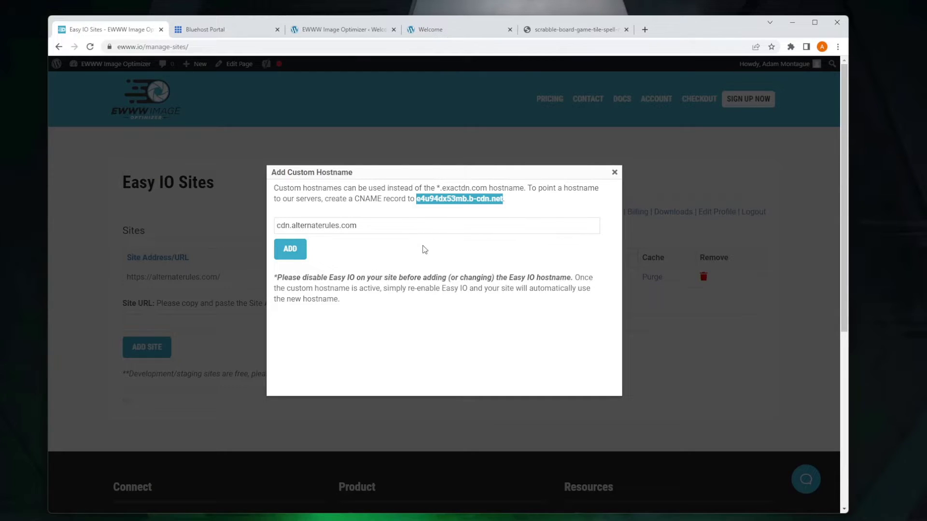
click(227, 31)
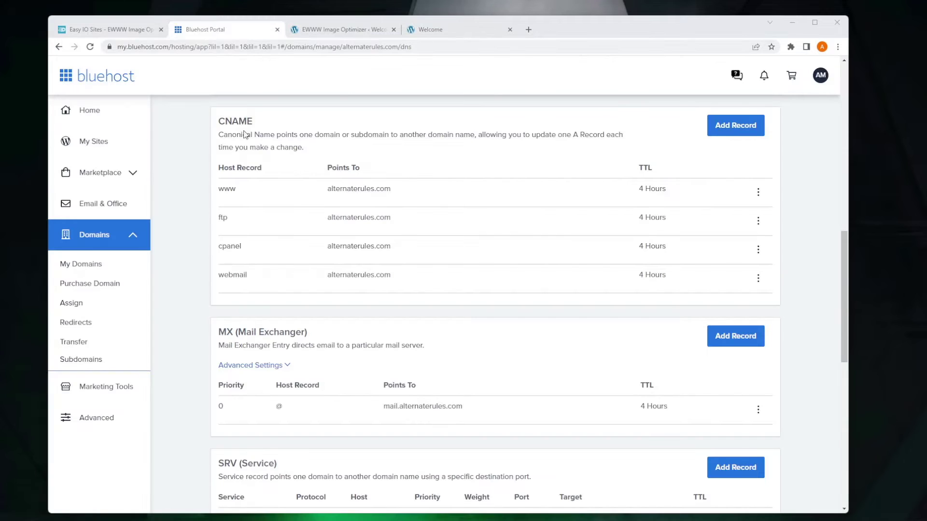
Save a CNAME record for cdn.alternaterules.com pointing to e4u94dx53mb.b-cdn.net with 4-hour TTL
click(717, 128)
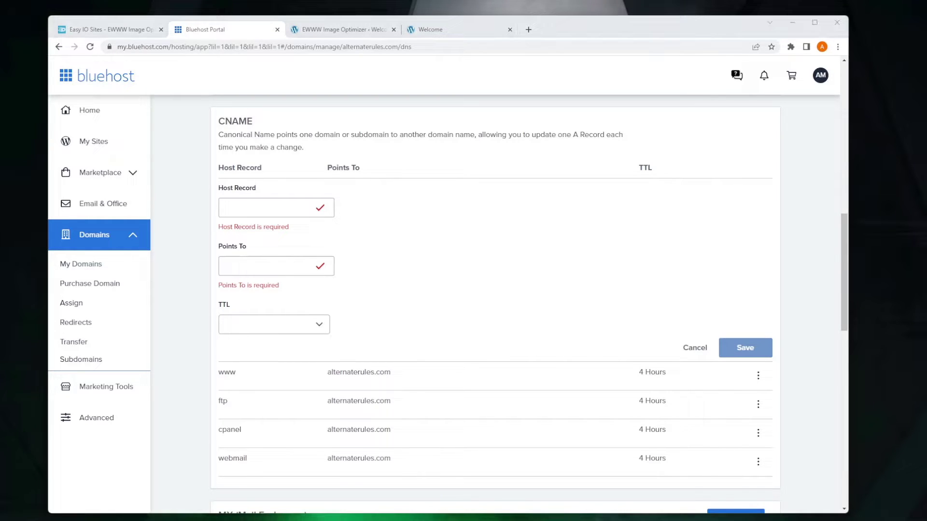
click(235, 211)
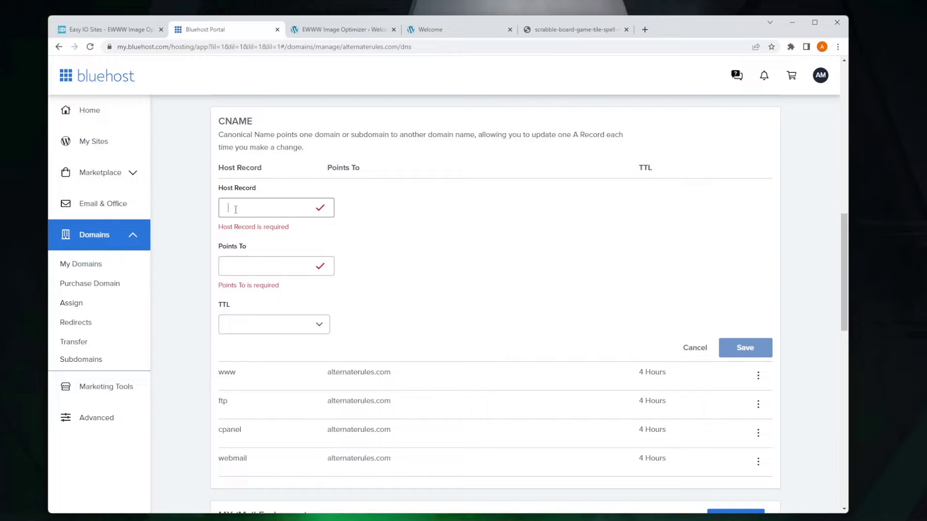
text(cdn.atlternaterules.com)
key(Tab)
click(231, 235)
key(ctrl+v)
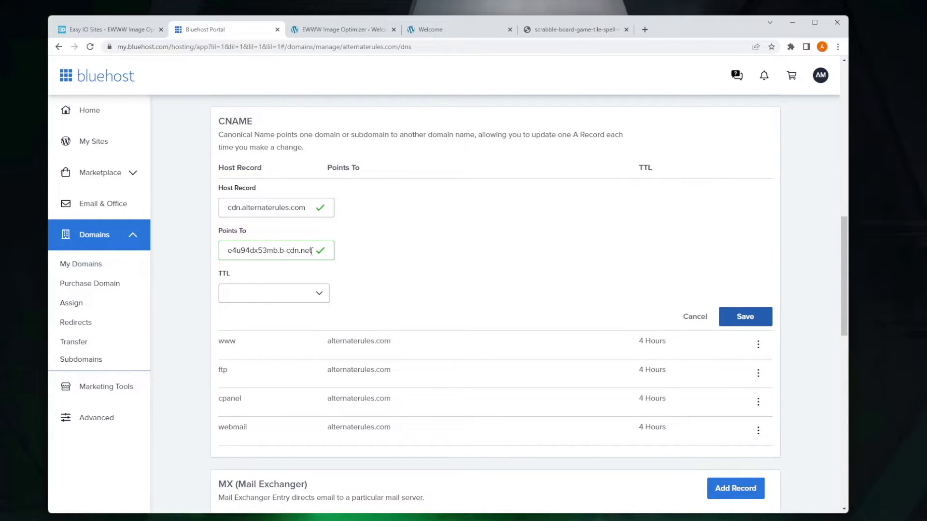
click(248, 296)
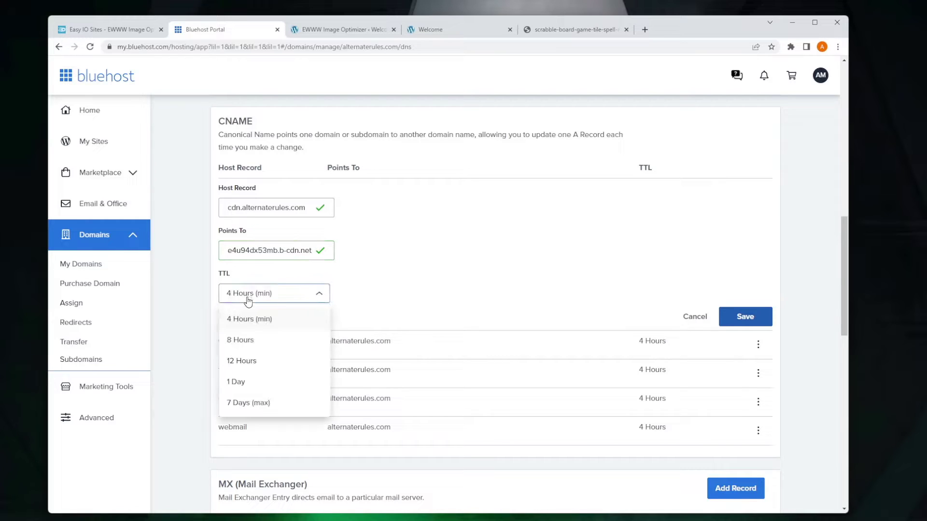
click(255, 324)
click(751, 318)
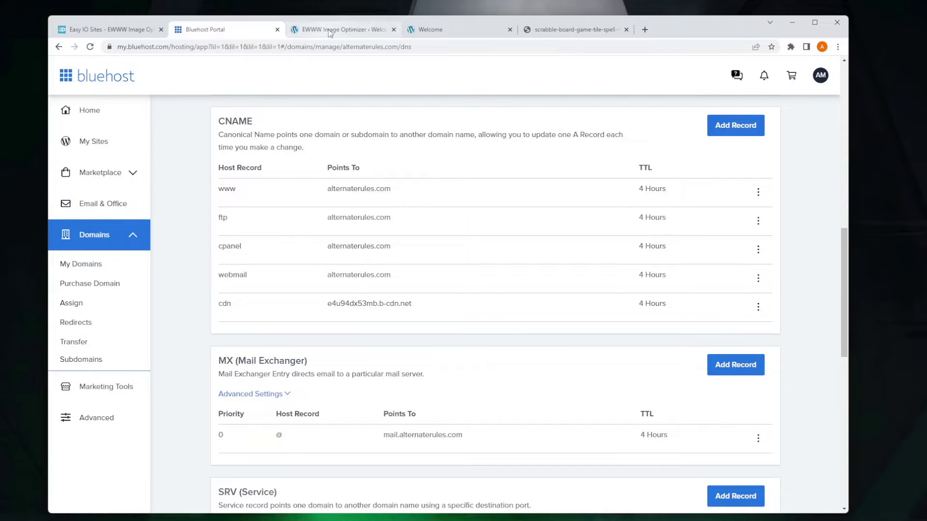
Submit the custom hostname, then deactivate Easy IO in the EWWW Image Optimizer settings
click(89, 35)
click(282, 255)
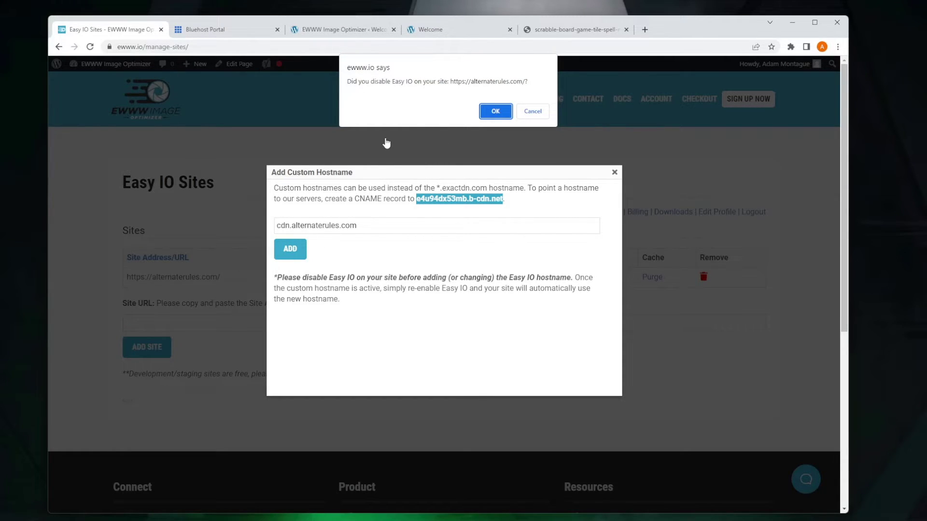
click(341, 32)
click(267, 376)
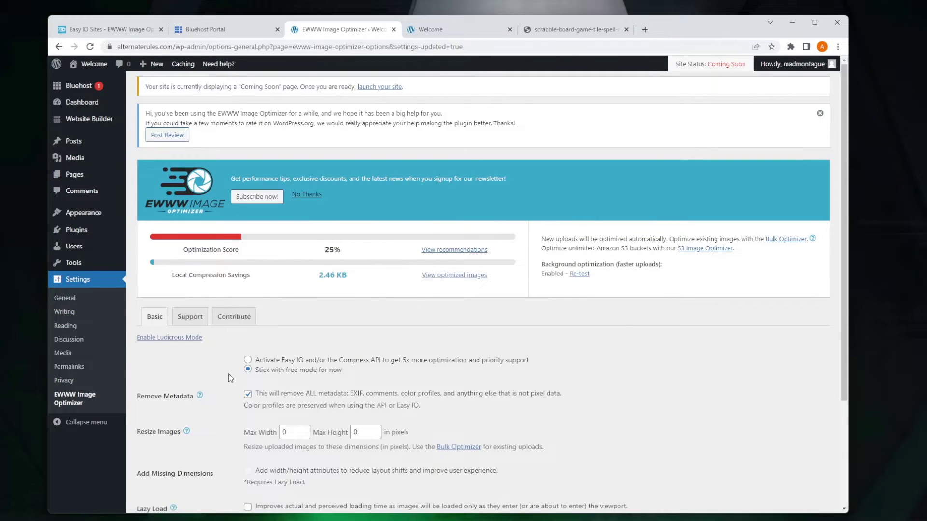
Save the EWWW Image Optimizer settings with Easy IO deactivated
scroll(228, 374, down, 3)
click(152, 465)
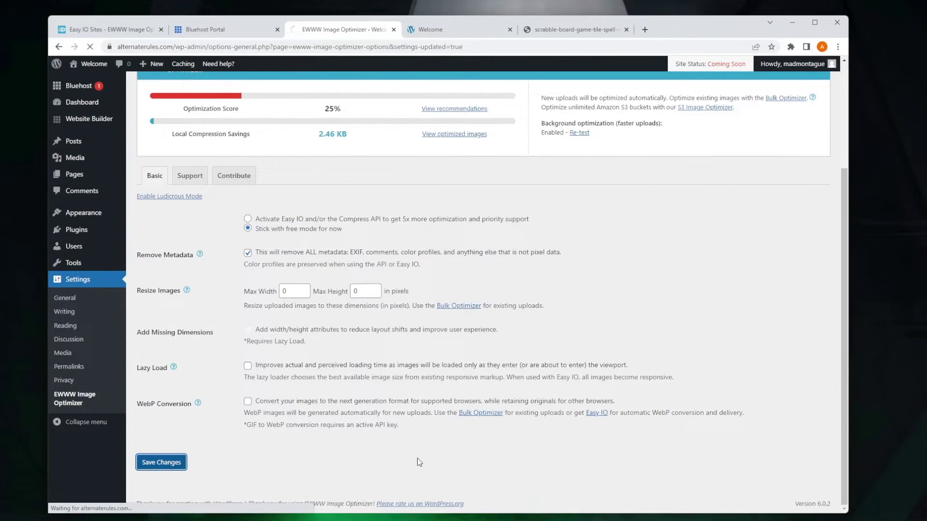
scroll(368, 360, down, 2)
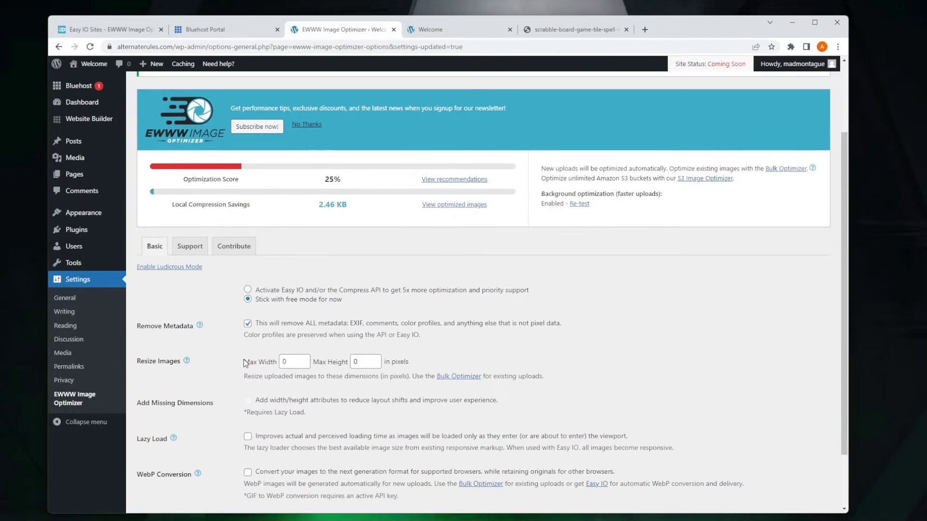
Reload the Welcome page and confirm the Scrabble image now loads from alternaterules.com
click(418, 29)
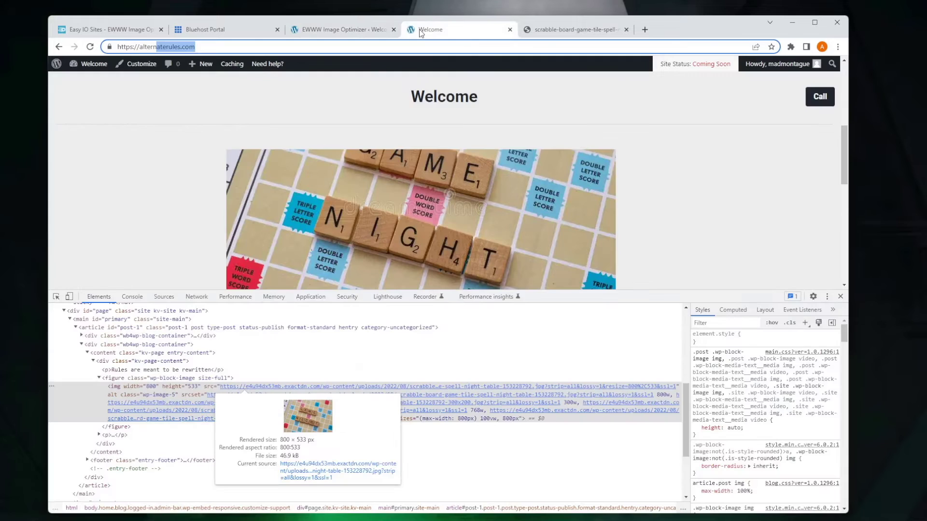
click(90, 47)
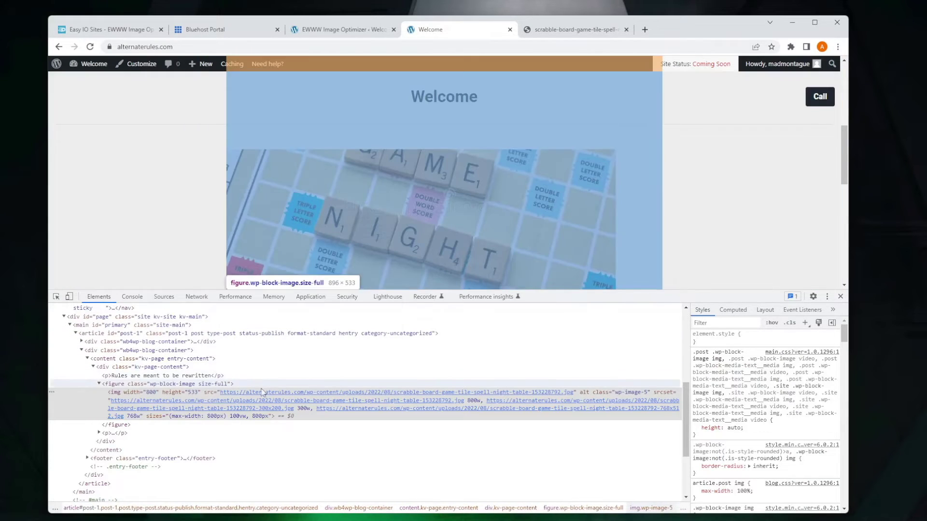
mouse_move(284, 392)
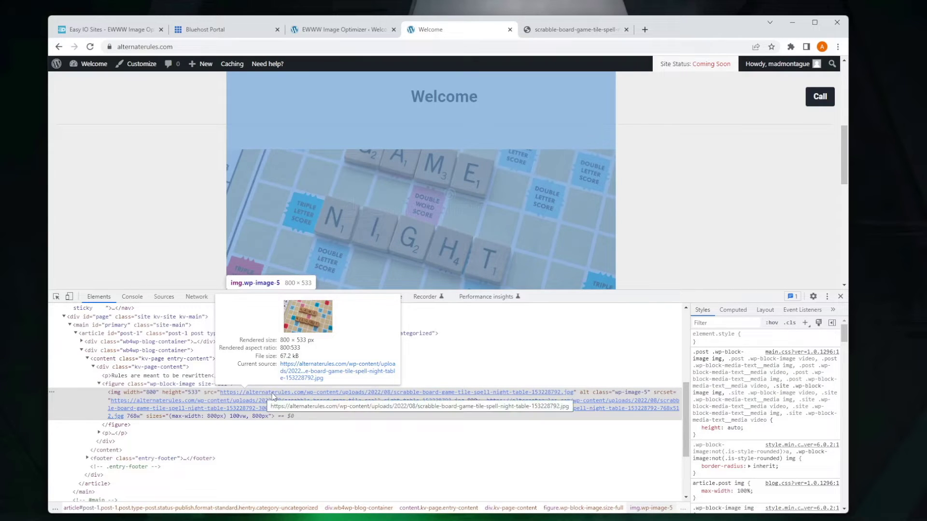
click(341, 32)
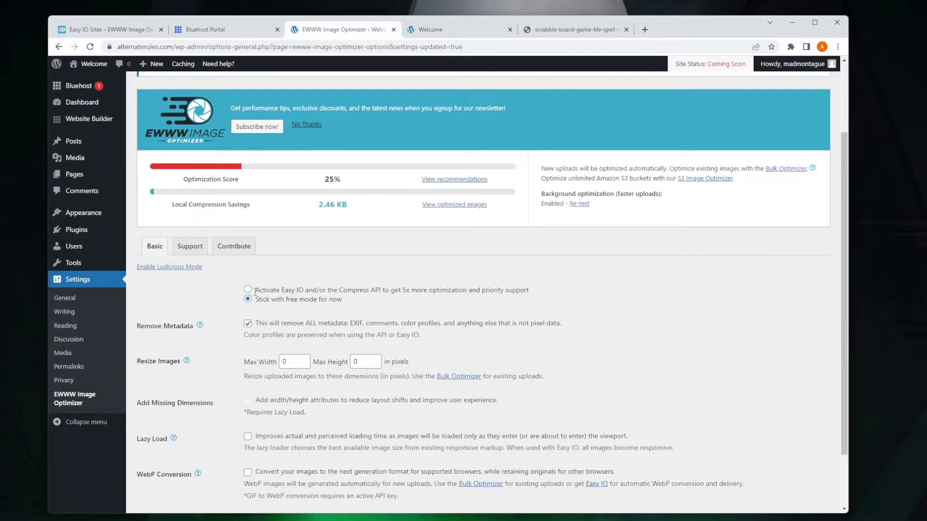
Submit cdn.alternaterules.com as the custom hostname, confirm the prompt, and close the form
click(131, 30)
click(290, 249)
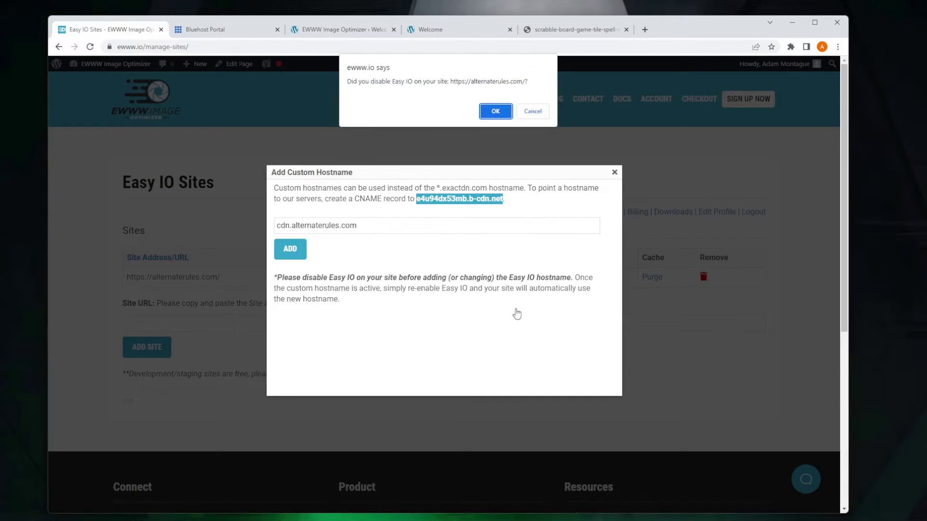
click(495, 111)
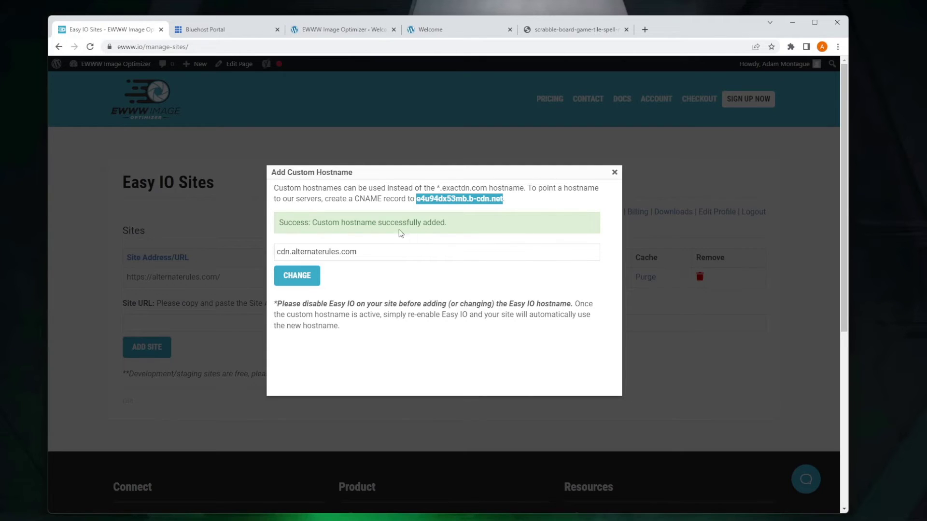
click(615, 173)
Select 'Activate Easy IO and/or the Compress API' and activate Easy IO
click(324, 37)
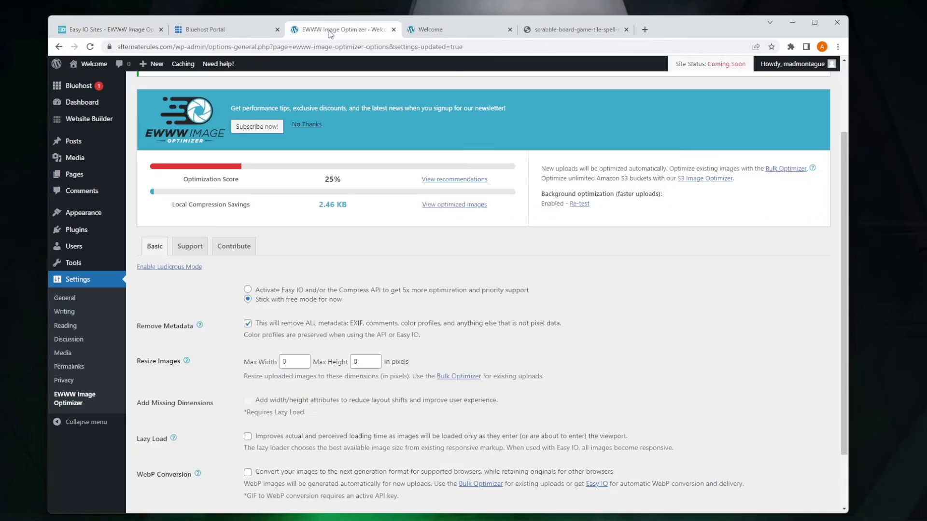
key(ctrl+Tab)
click(323, 38)
click(248, 289)
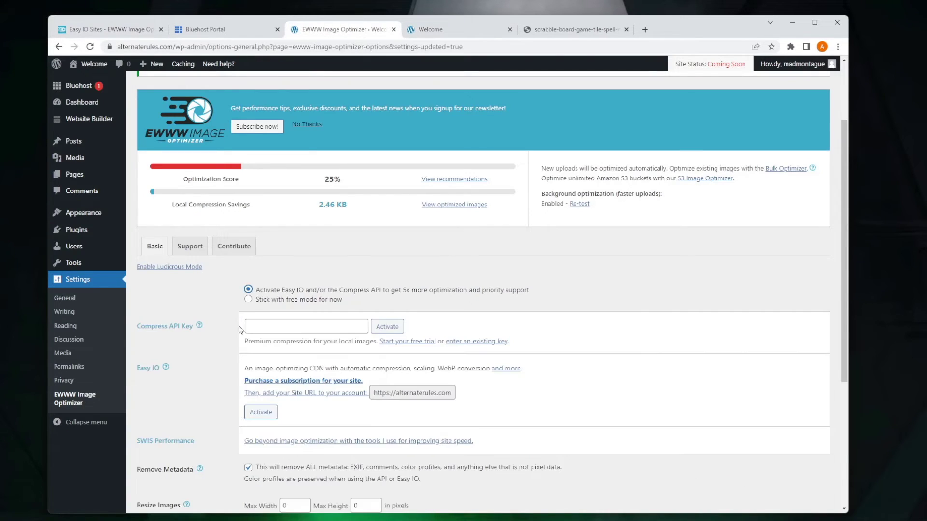
click(262, 414)
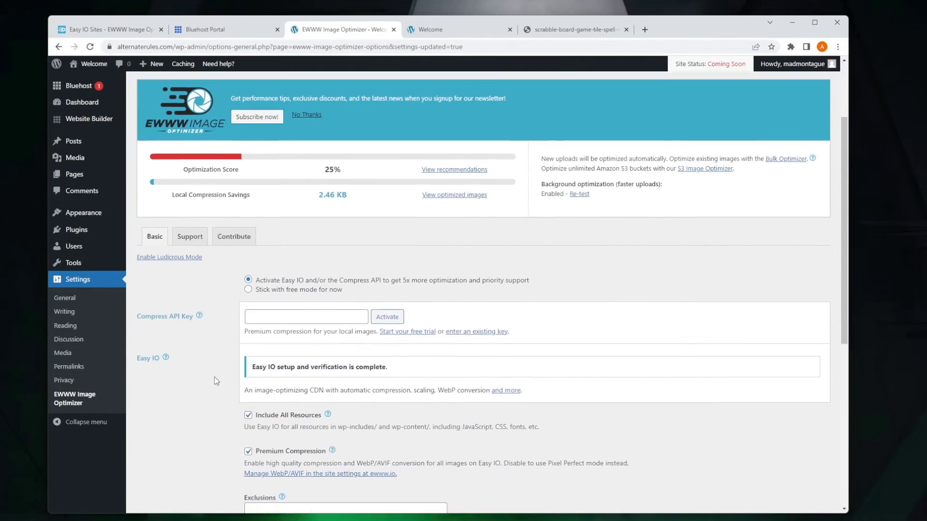
Save the settings so Easy IO verifies on cdn.alternaterules.com
scroll(213, 384, down, 4)
scroll(216, 381, down, 3)
click(174, 462)
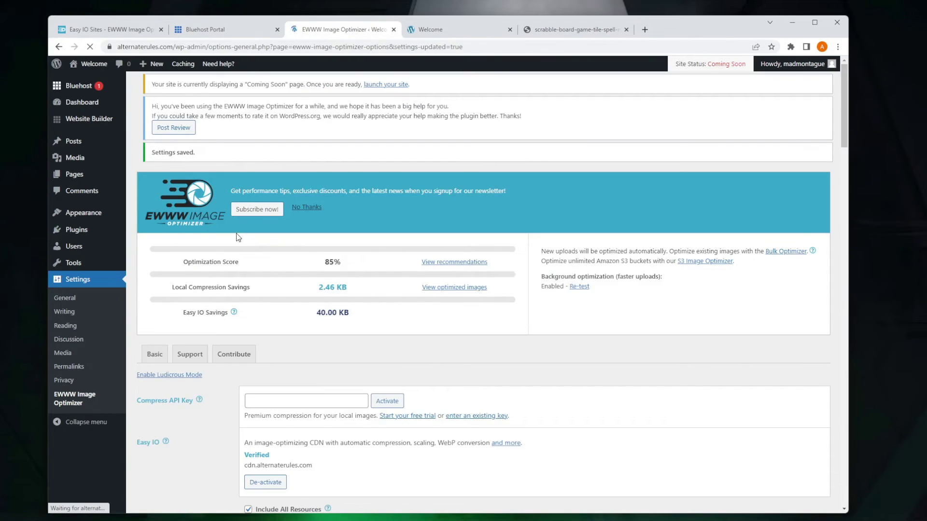
scroll(240, 264, down, 2)
scroll(240, 265, down, 1)
drag(244, 286, 326, 294)
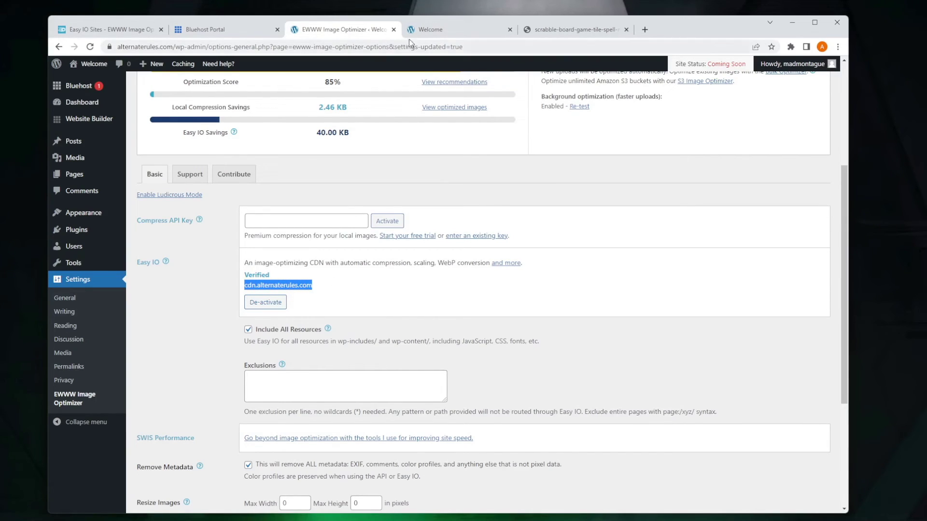
click(430, 29)
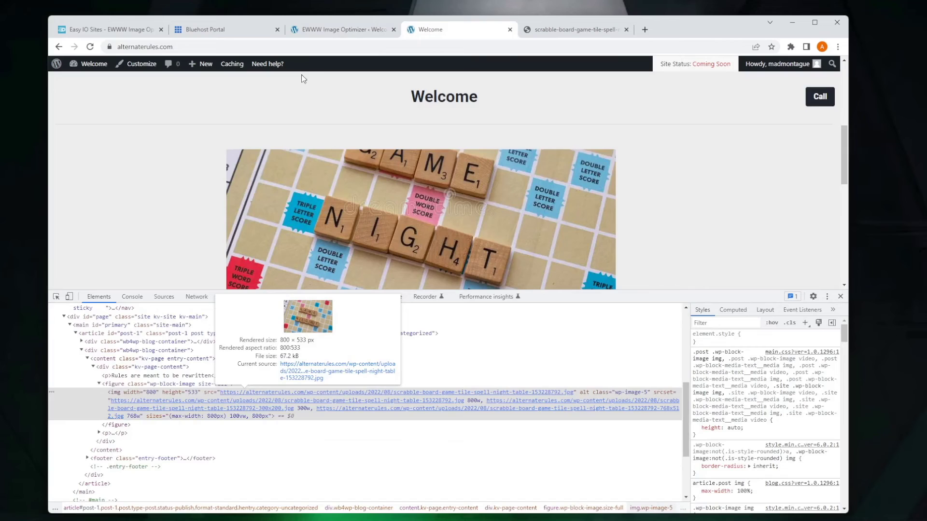
Reload the page and open the cdn.alternaterules.com-served Scrabble image in its own tab
click(90, 47)
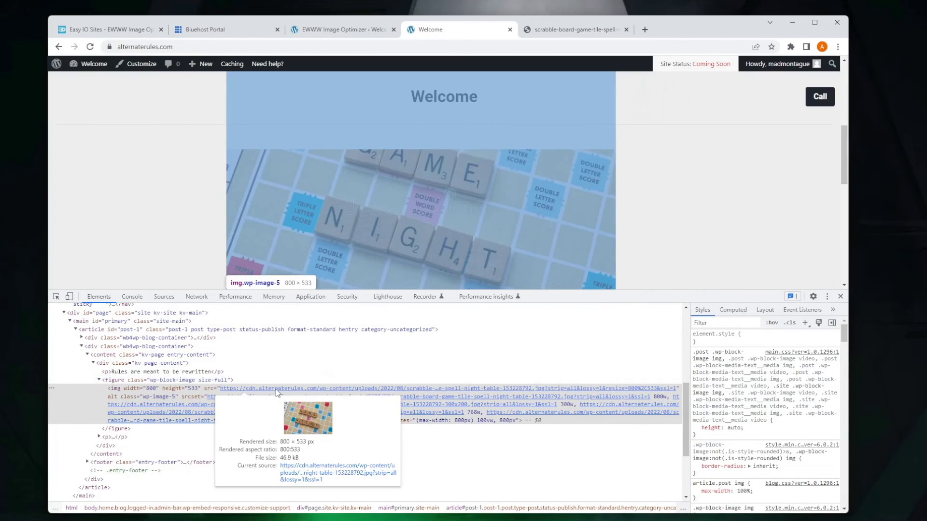
right_click(276, 391)
click(313, 119)
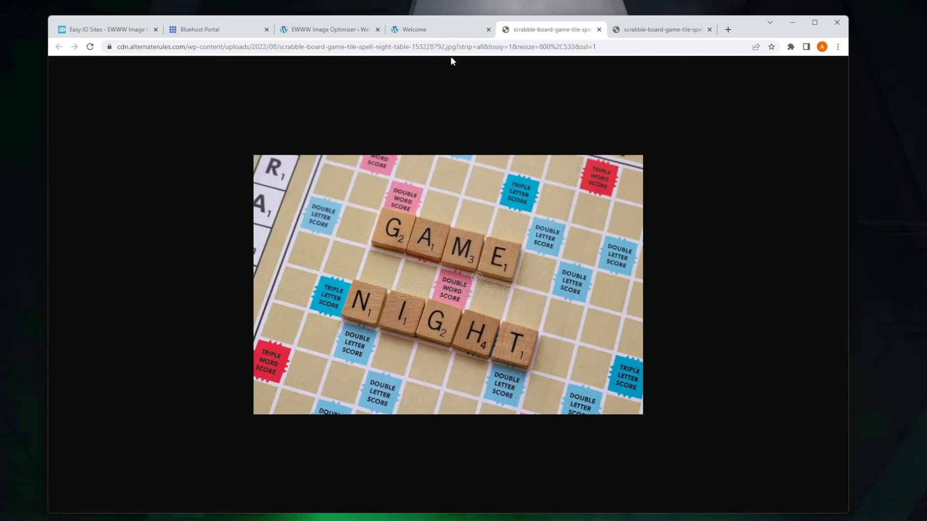
drag(188, 45, 118, 47)
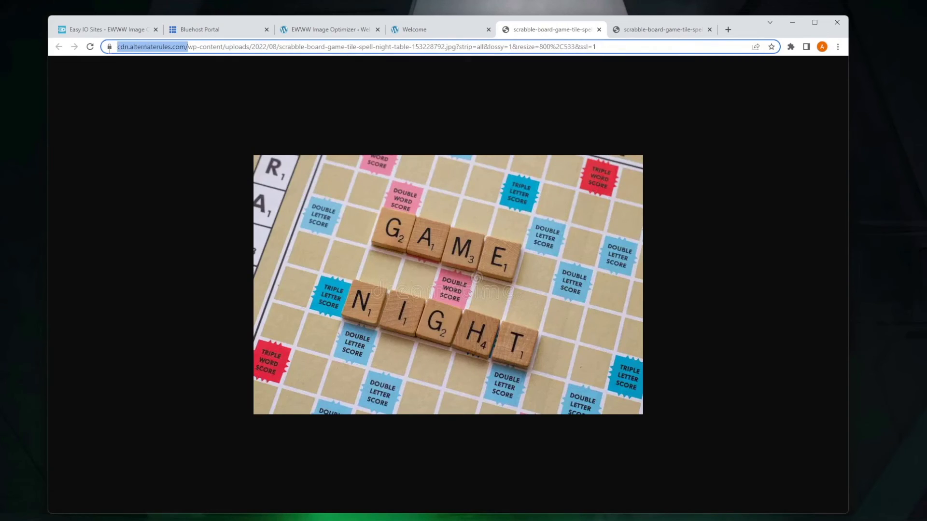